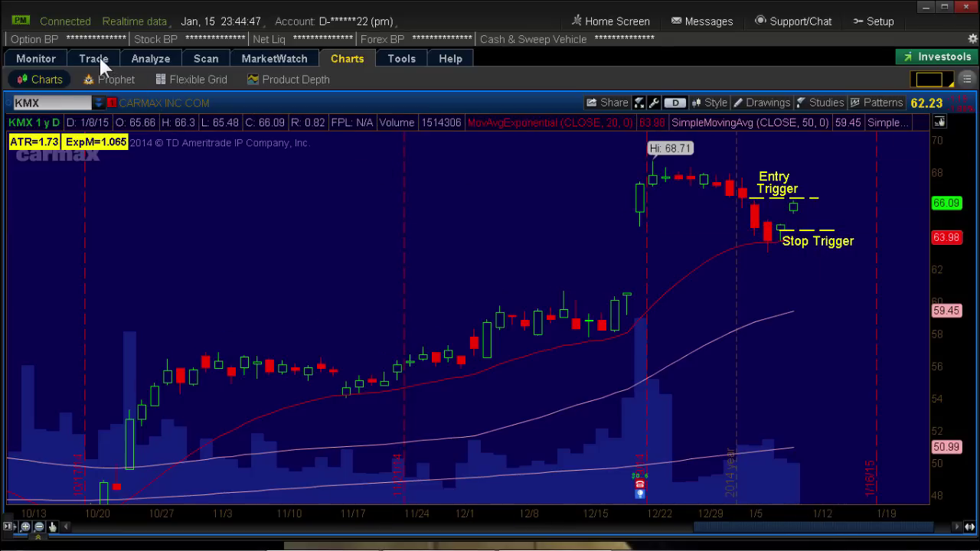
- Open the KMX option chain, load the saved Stop bracket on the 65 call, then discard it
{"action": "left_click", "coordinate": [99, 61]}
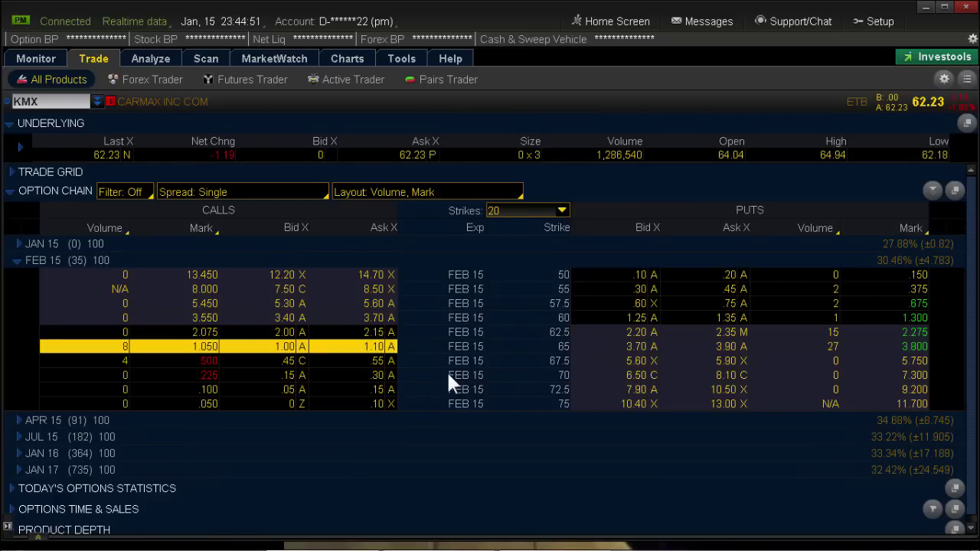
{"action": "right_click", "coordinate": [370, 350]}
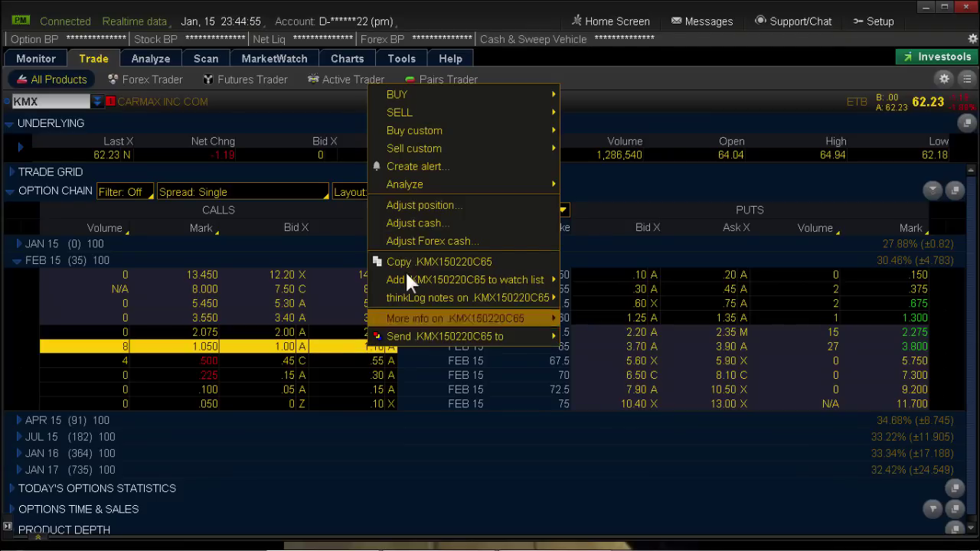
{"action": "mouse_move", "coordinate": [435, 130]}
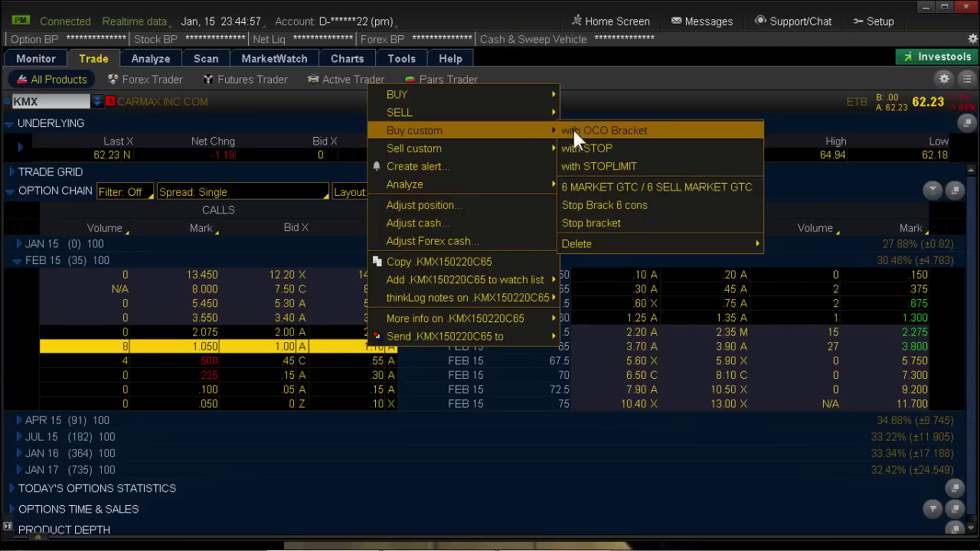
{"action": "left_click", "coordinate": [596, 223]}
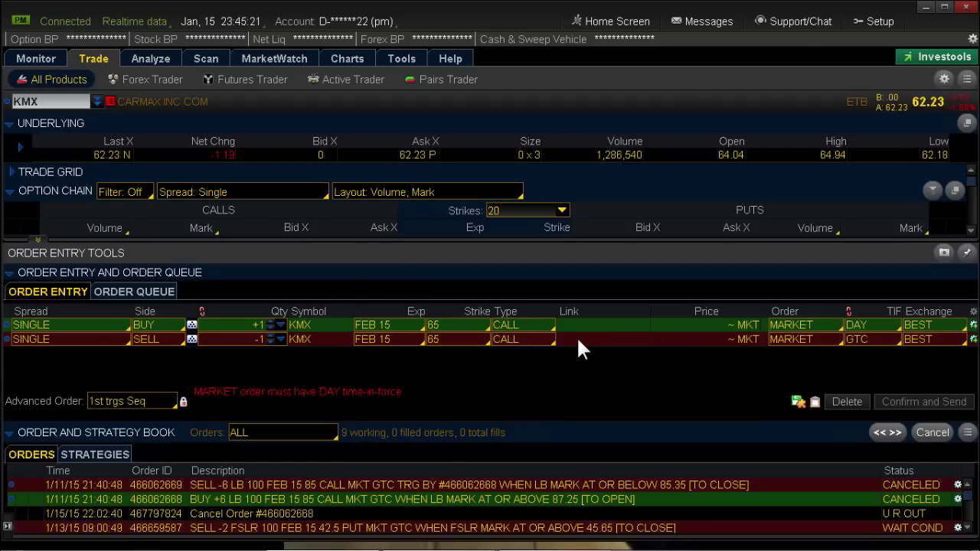
{"action": "left_click", "coordinate": [851, 398]}
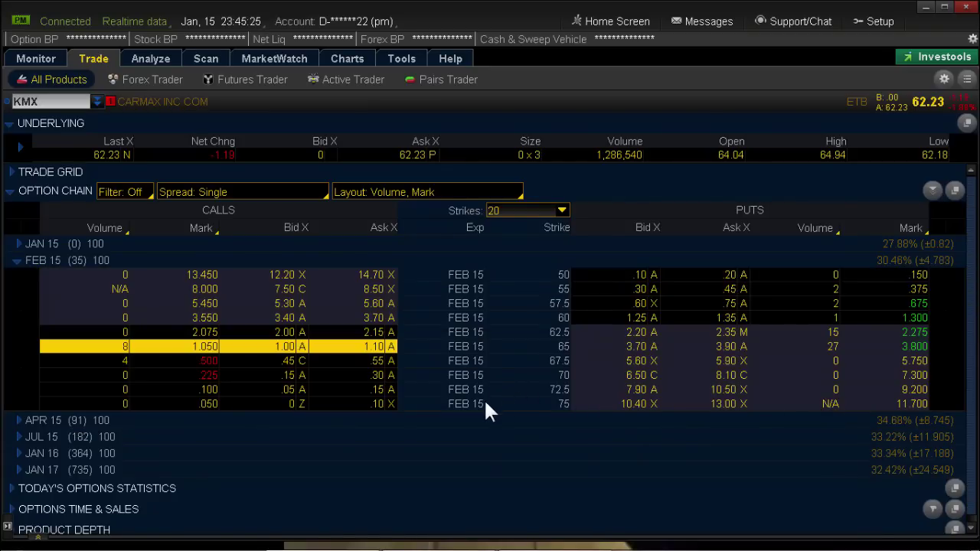
- Start a single buy order for the 62.5 call, then discard it
{"action": "right_click", "coordinate": [357, 337]}
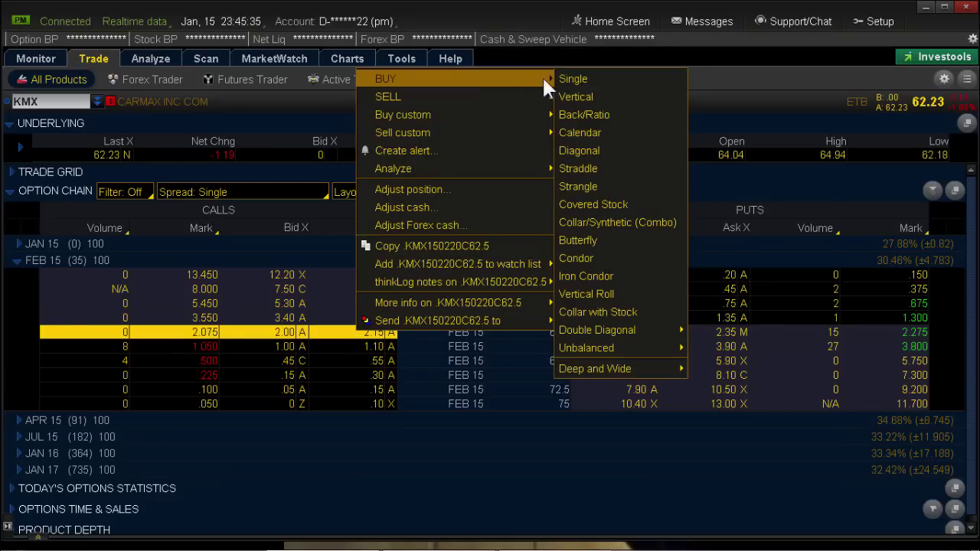
{"action": "left_click", "coordinate": [566, 75]}
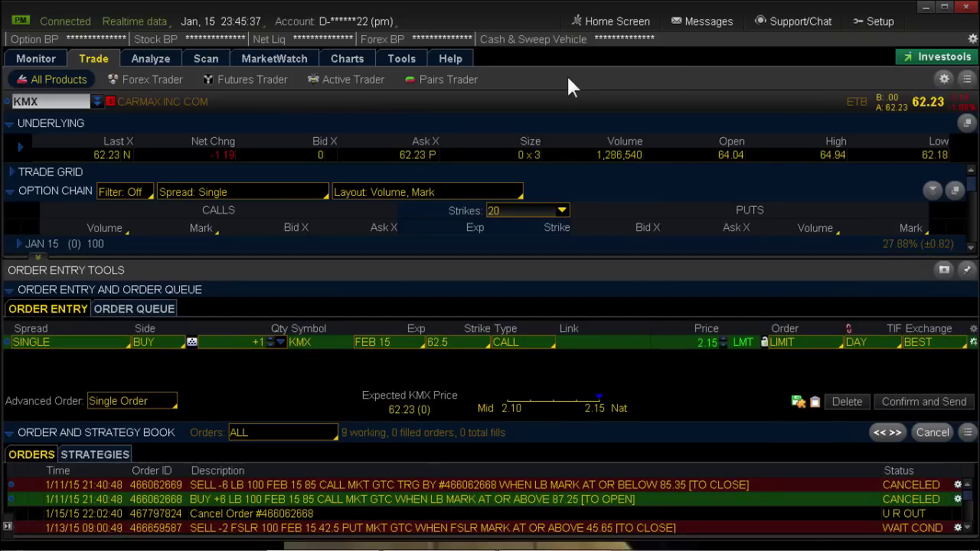
{"action": "left_click", "coordinate": [836, 399]}
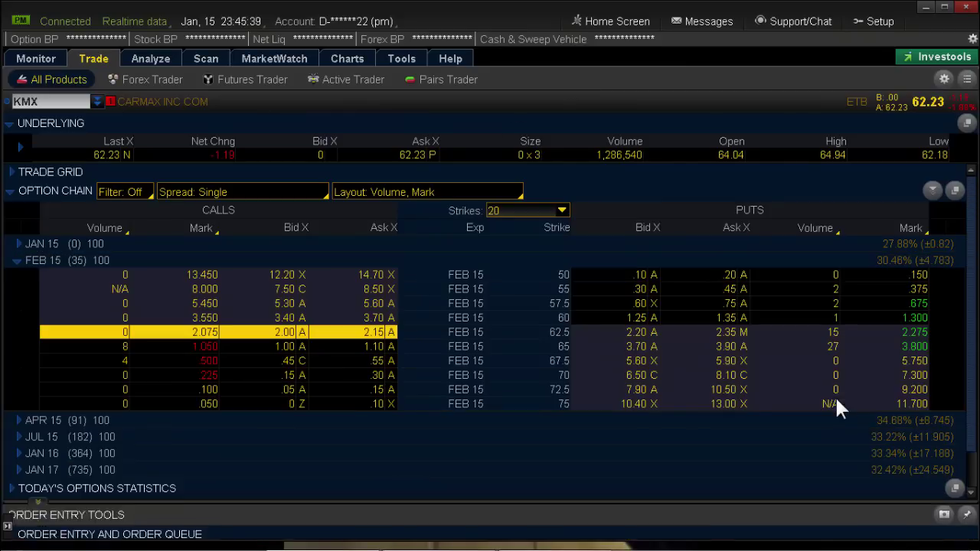
- Buy 1 FEB 15 62.5 call at the 2.15 ask, set as 1st trgs Seq
{"action": "left_click", "coordinate": [373, 333]}
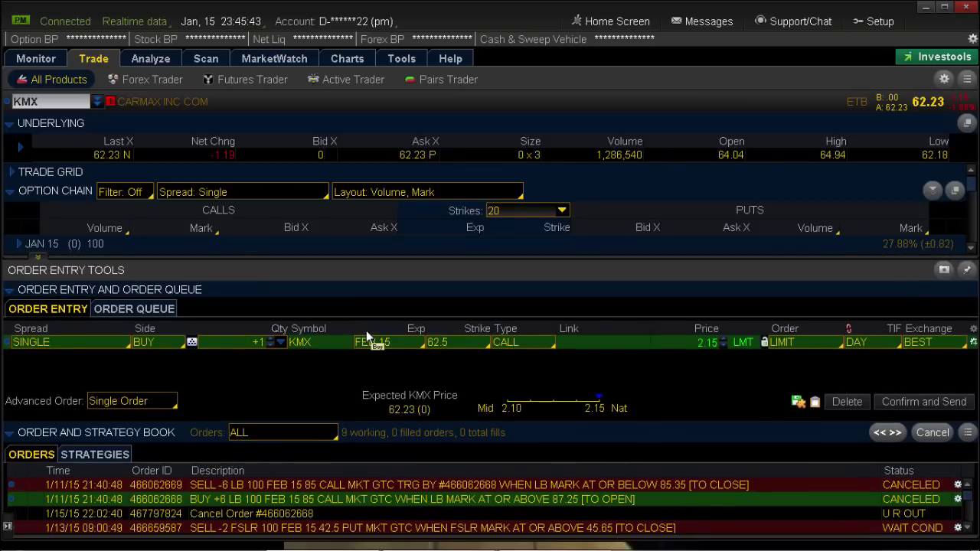
{"action": "left_click", "coordinate": [123, 400]}
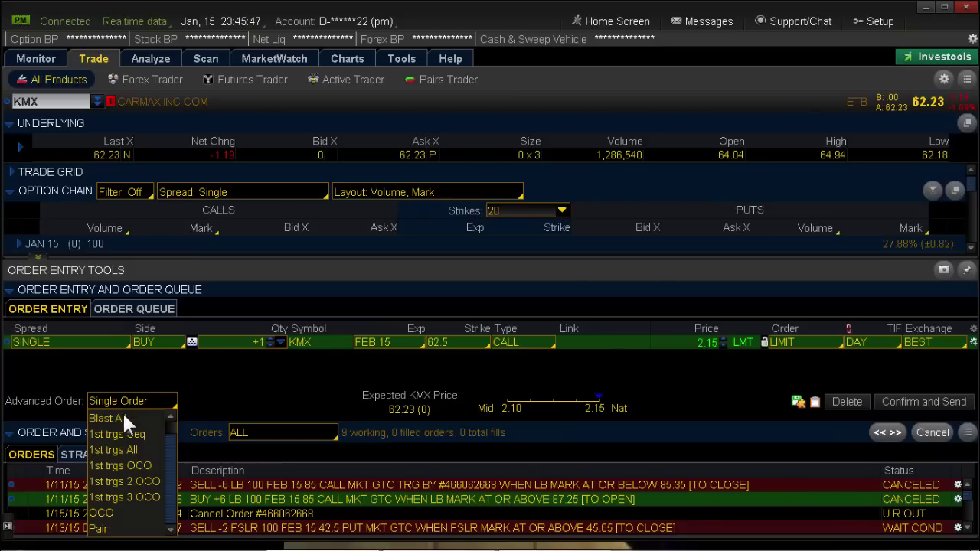
{"action": "left_click", "coordinate": [124, 435]}
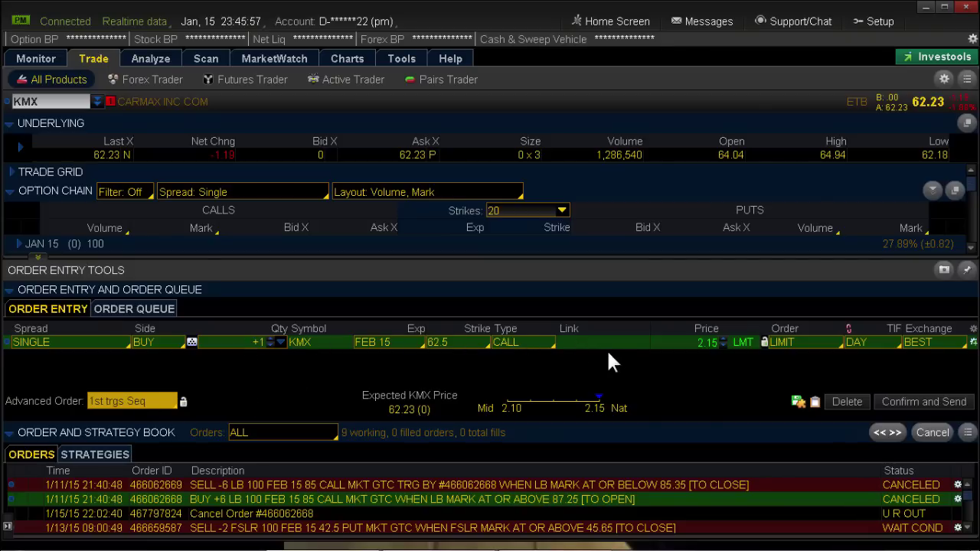
- Add an opposite sell order for the 62.5 call and make both legs MARKET orders
{"action": "right_click", "coordinate": [582, 343]}
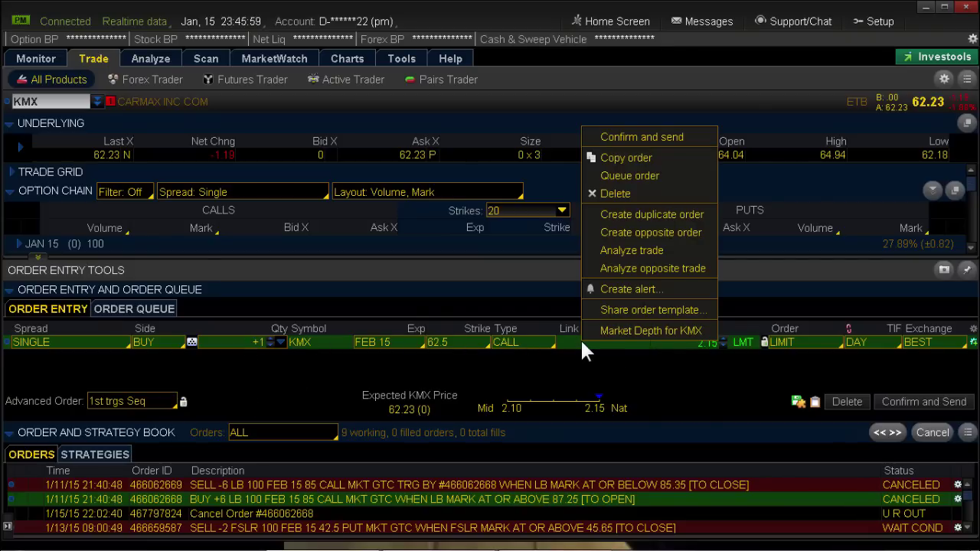
{"action": "left_click", "coordinate": [632, 234]}
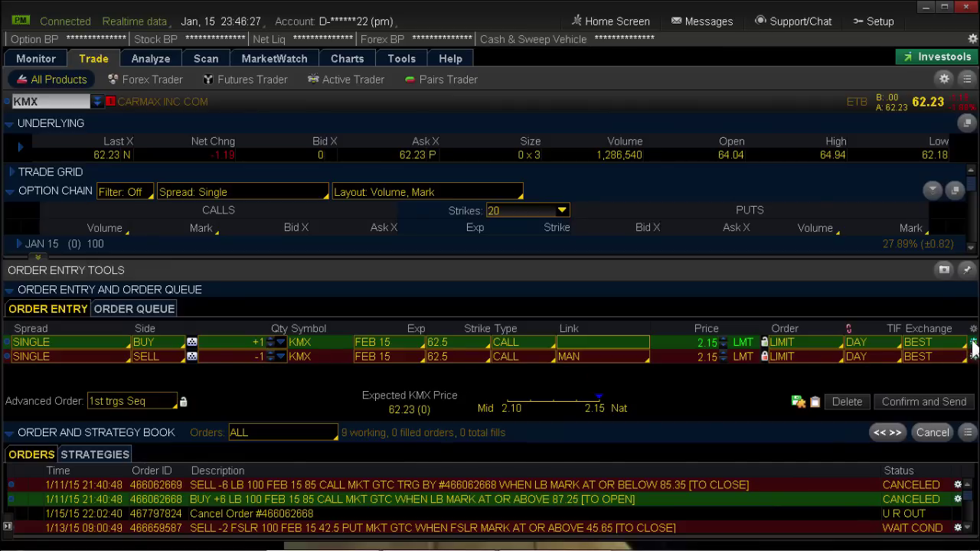
{"action": "left_click", "coordinate": [789, 342]}
{"action": "left_click", "coordinate": [791, 358]}
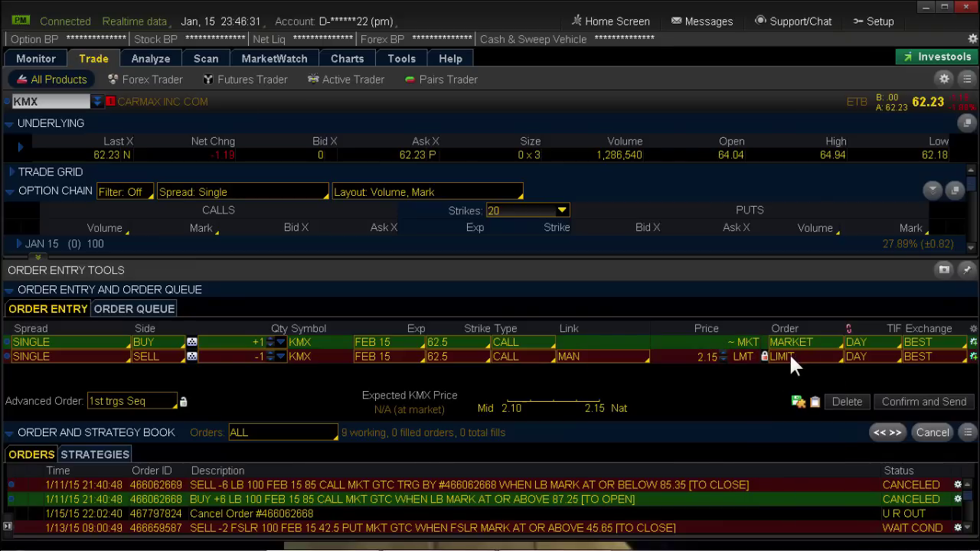
{"action": "left_click", "coordinate": [790, 356]}
{"action": "left_click", "coordinate": [791, 368]}
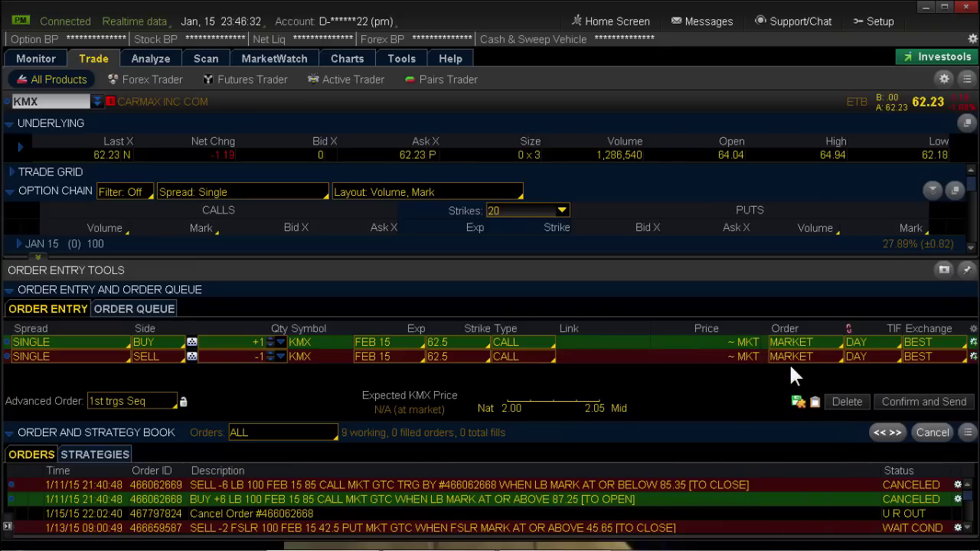
- Keep the buy leg as DAY and set the sell leg's time-in-force to GTC
{"action": "left_click", "coordinate": [866, 345]}
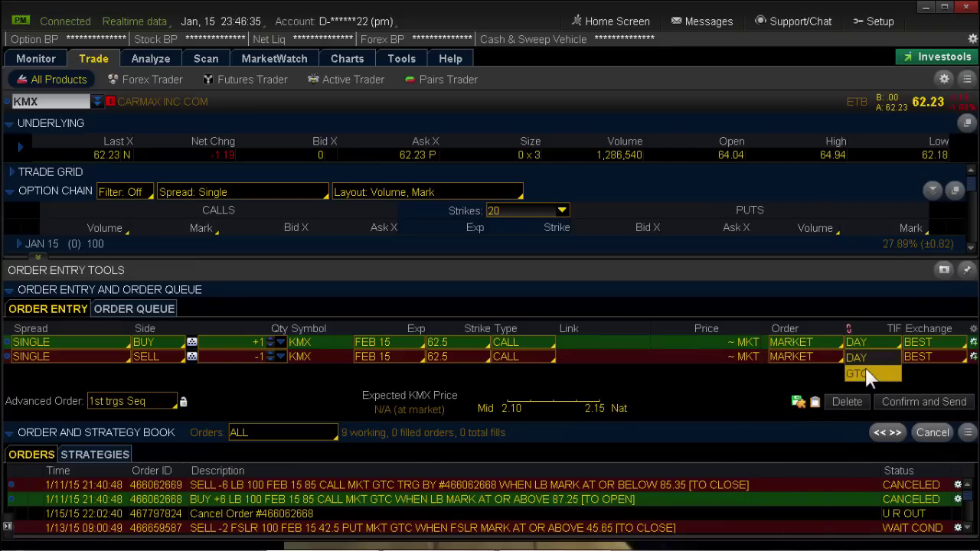
{"action": "left_click", "coordinate": [872, 344]}
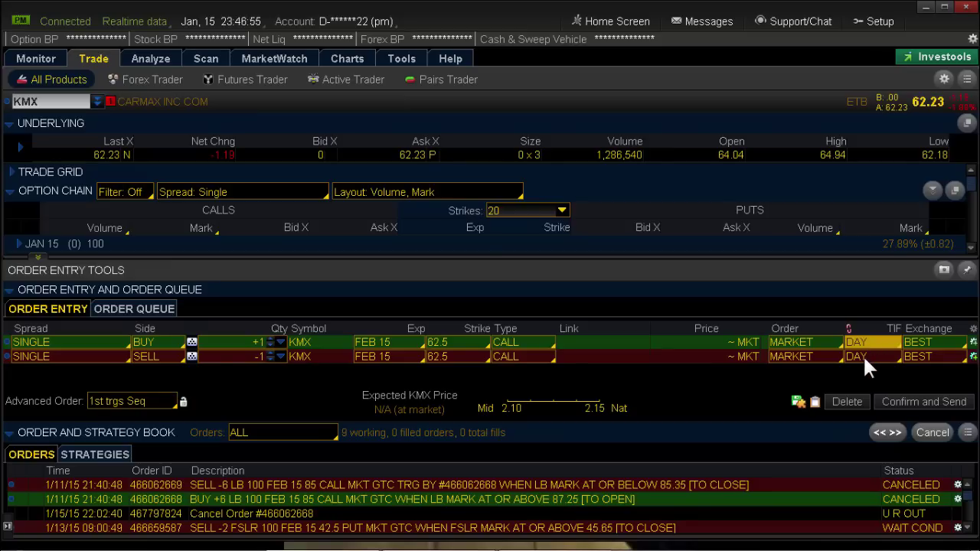
{"action": "left_click", "coordinate": [864, 356]}
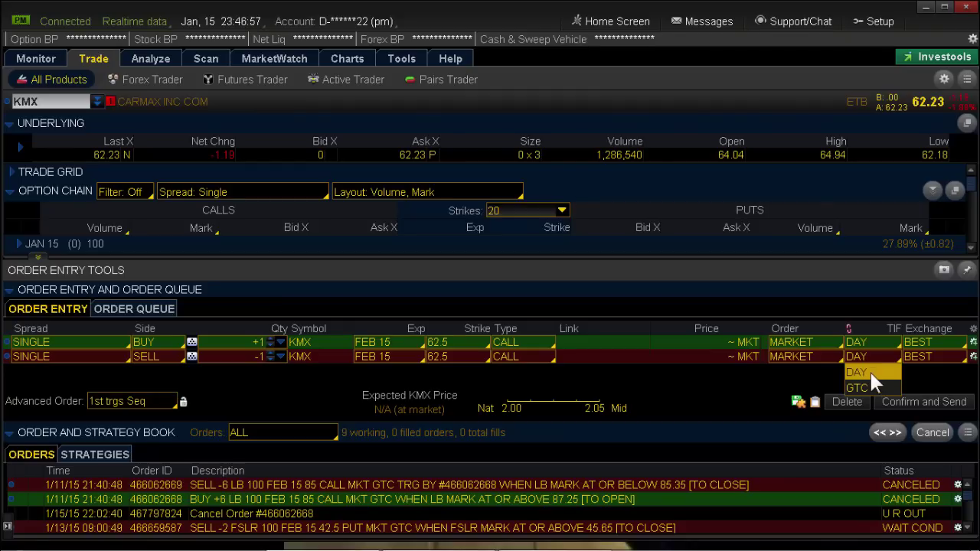
{"action": "left_click", "coordinate": [859, 389]}
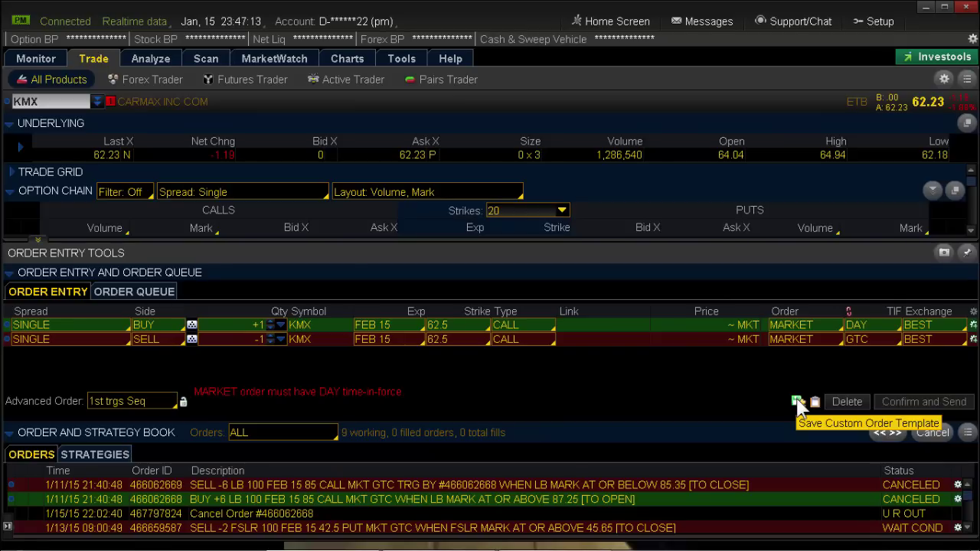
- Save the two-leg order as custom template 'Contingent Bracket', then clear the order ticket
{"action": "left_click", "coordinate": [798, 402]}
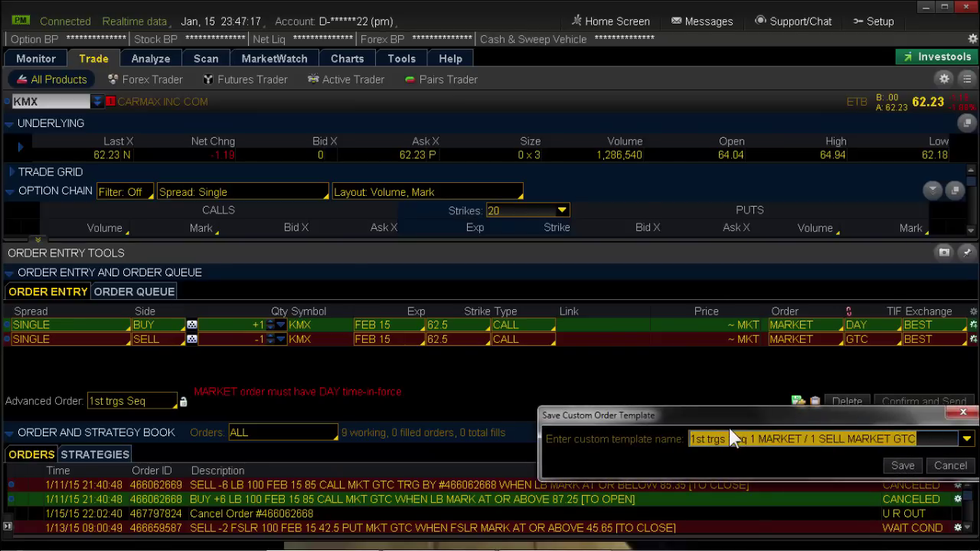
{"action": "key", "text": "BackSpace"}
{"action": "type", "text": "Stop"}
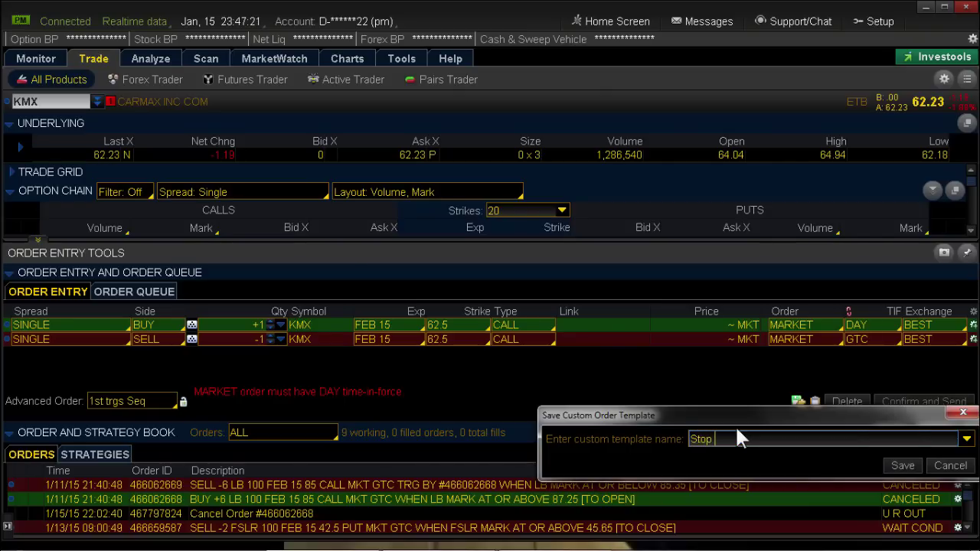
{"action": "key", "text": "BackSpace"}
{"action": "key", "text": "BackSpace"}
{"action": "key", "text": "BackSpace"}
{"action": "key", "text": "BackSpace"}
{"action": "key", "text": "BackSpace"}
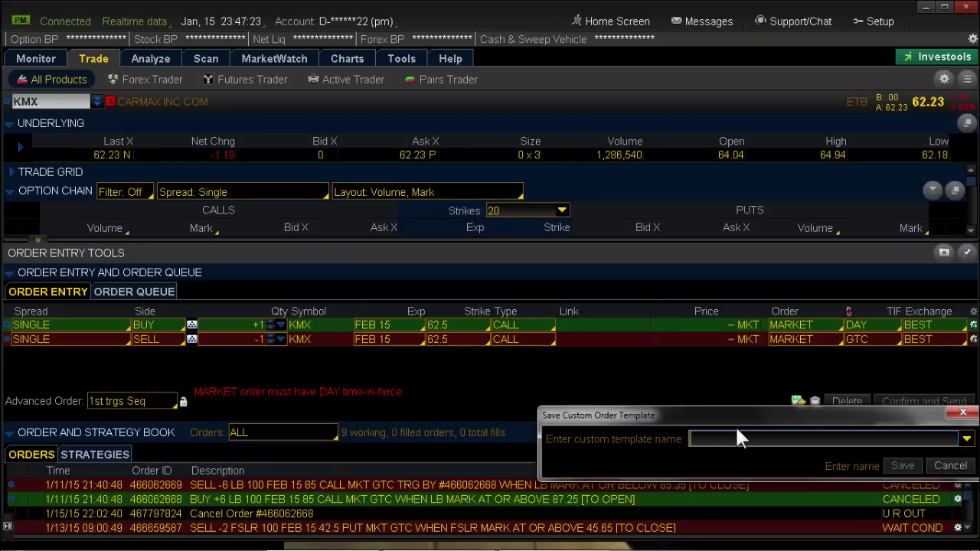
{"action": "type", "text": "Continge"}
{"action": "type", "text": "n"}
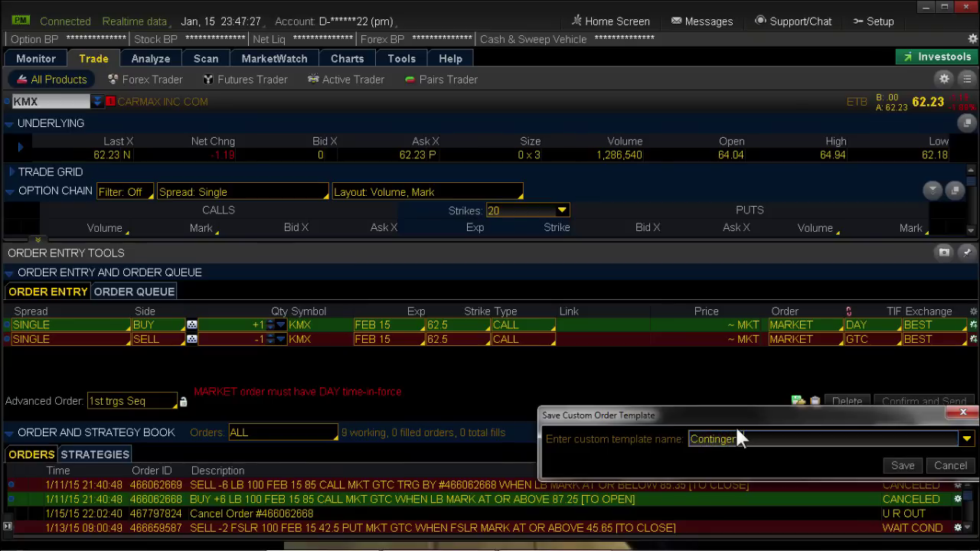
{"action": "type", "text": "t Bracket"}
{"action": "left_click", "coordinate": [904, 465]}
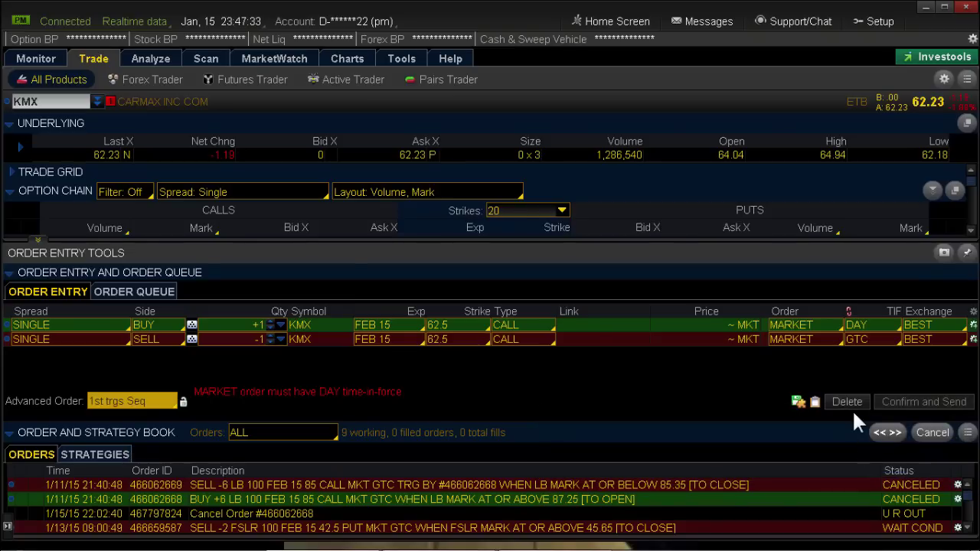
{"action": "left_click", "coordinate": [847, 399]}
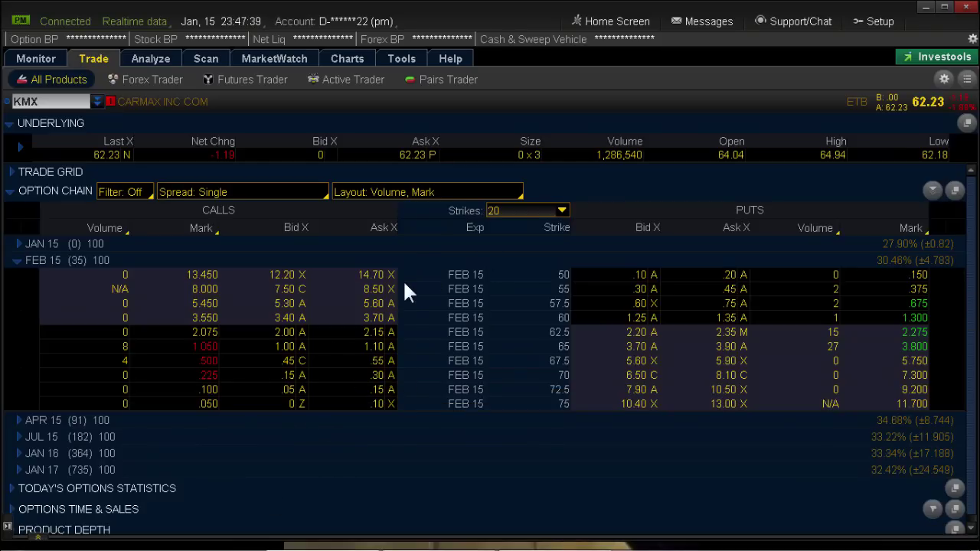
- Load the Contingent Bracket template on the FEB 15 60 call with both legs at 5 contracts
{"action": "right_click", "coordinate": [363, 316]}
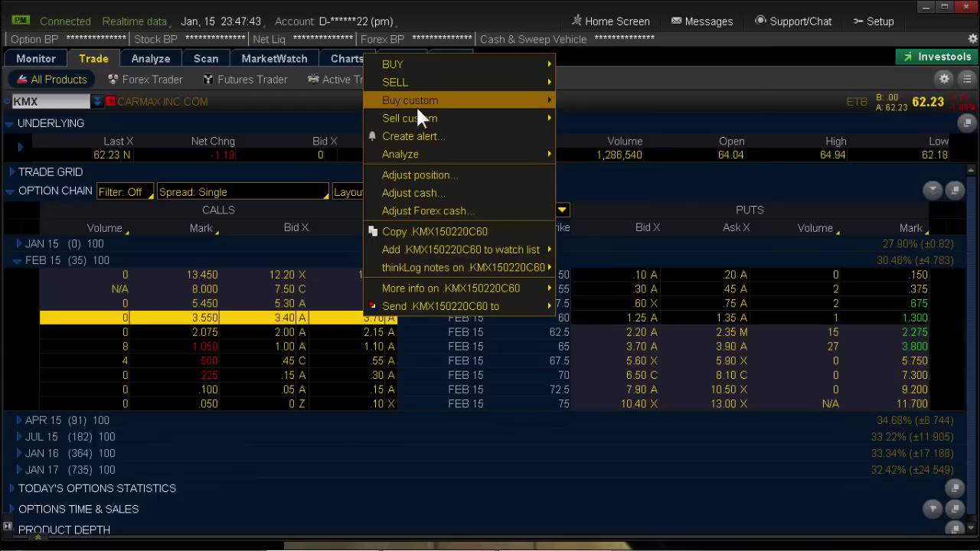
{"action": "mouse_move", "coordinate": [473, 100]}
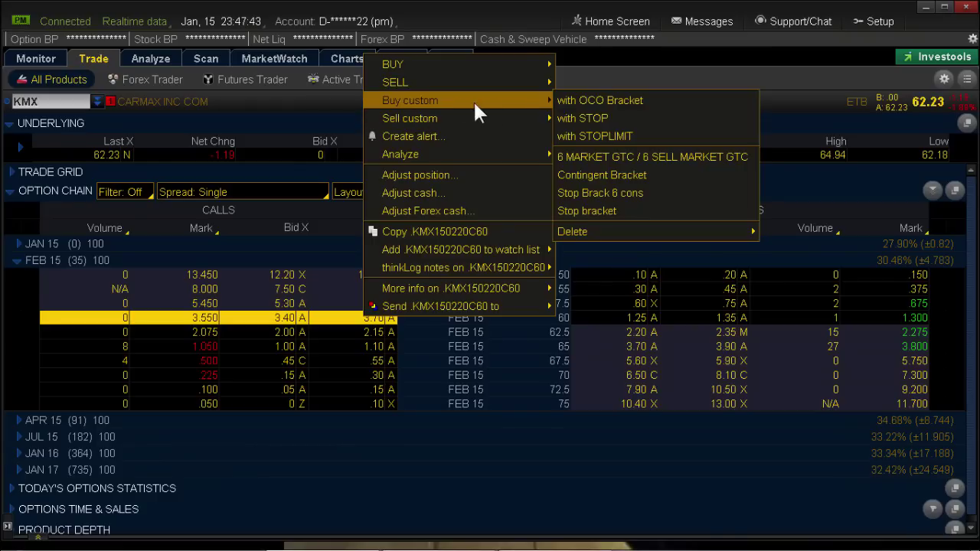
{"action": "left_click", "coordinate": [590, 175]}
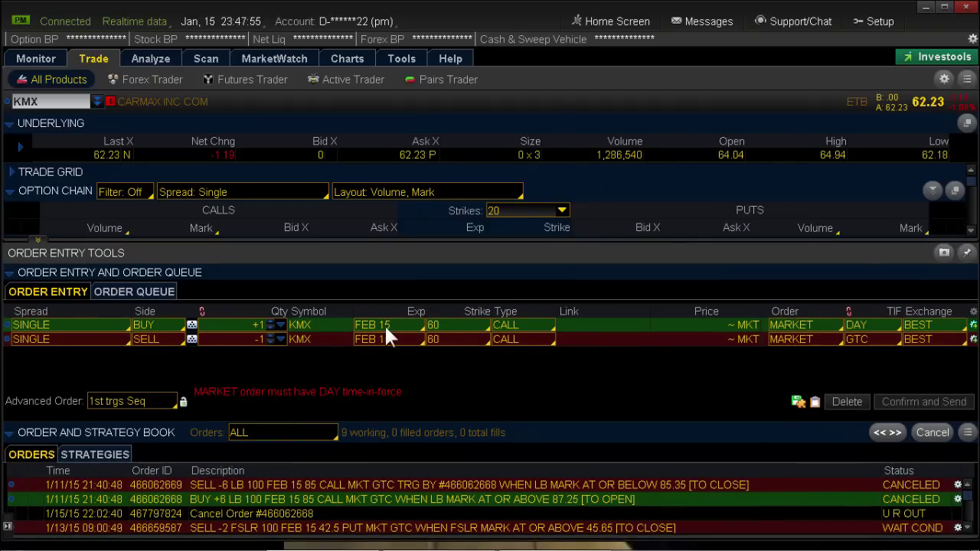
{"action": "left_click", "coordinate": [270, 322]}
{"action": "left_click", "coordinate": [272, 342]}
{"action": "left_click", "coordinate": [271, 342]}
- Add a KMX MARK AT OR BELOW submit condition to the buy order
{"action": "left_click", "coordinate": [972, 325]}
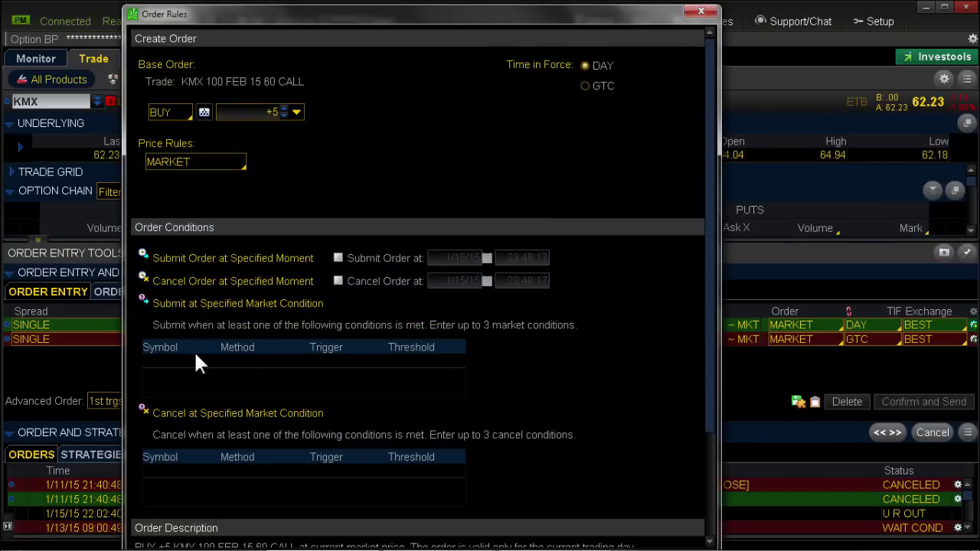
{"action": "left_click", "coordinate": [154, 359]}
{"action": "key", "text": "Return"}
{"action": "left_click", "coordinate": [422, 361]}
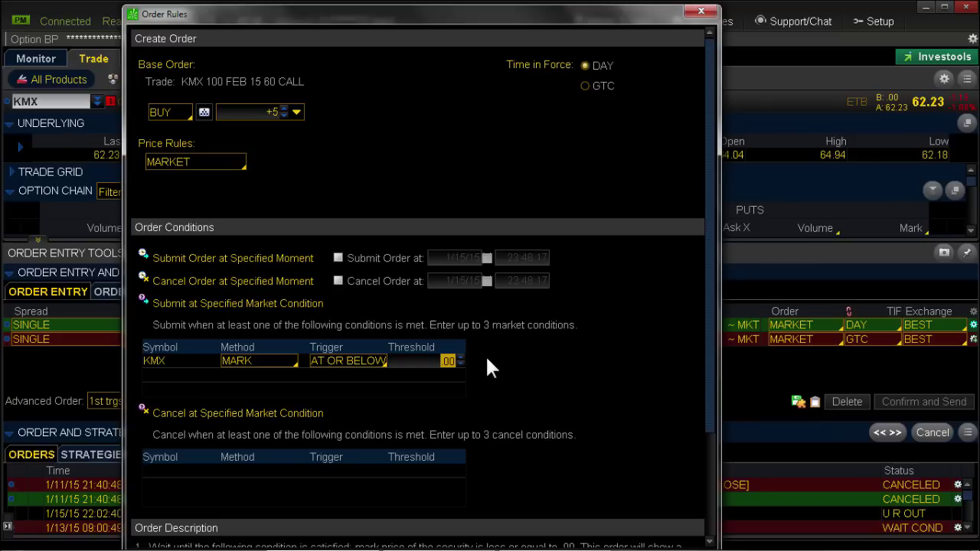
{"action": "left_click_drag", "start_coordinate": [706, 384], "coordinate": [710, 501]}
{"action": "left_click", "coordinate": [639, 536]}
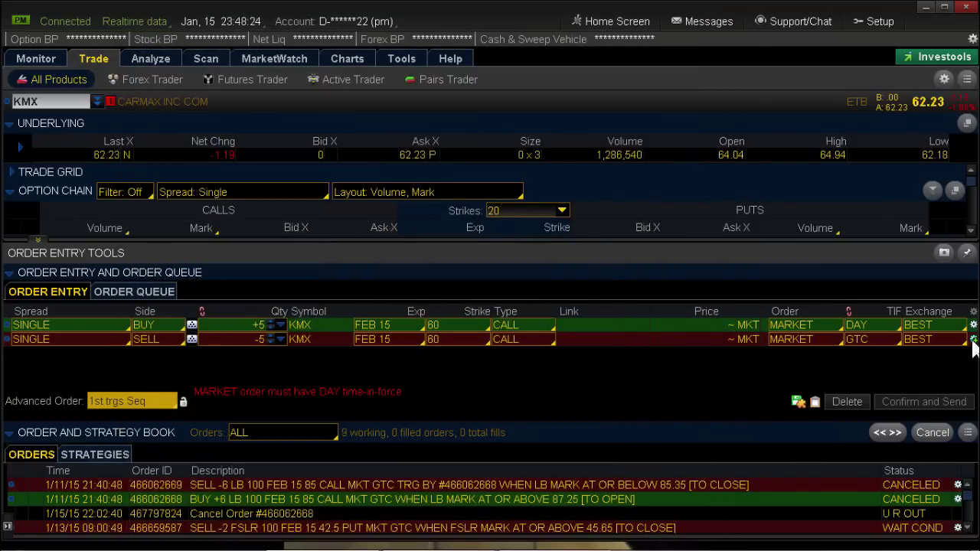
- Add the same KMX MARK AT OR BELOW submit condition to the sell order
{"action": "left_click", "coordinate": [973, 339]}
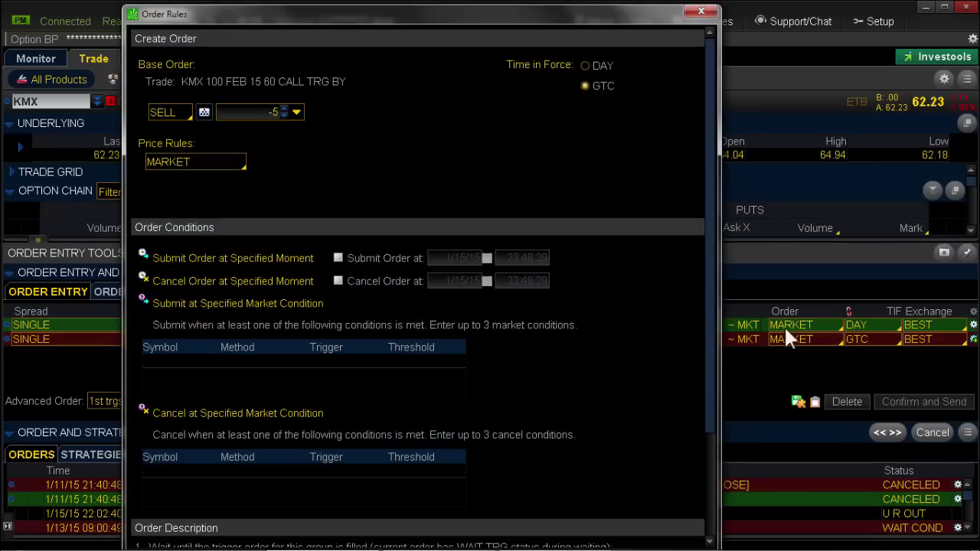
{"action": "left_click", "coordinate": [175, 369]}
{"action": "left_click", "coordinate": [353, 360]}
{"action": "left_click", "coordinate": [412, 356]}
{"action": "scroll", "coordinate": [712, 275], "scroll_direction": "down", "scroll_amount": 3}
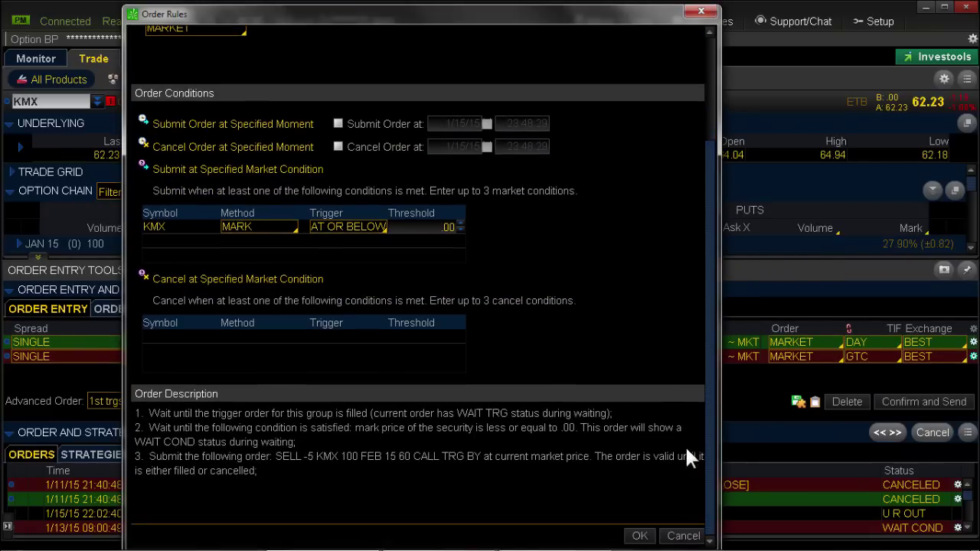
{"action": "left_click", "coordinate": [639, 536]}
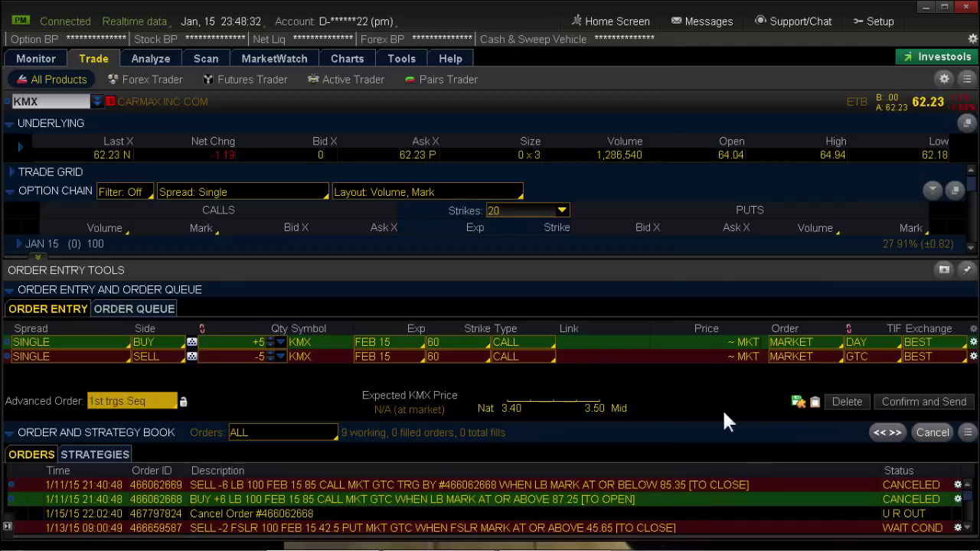